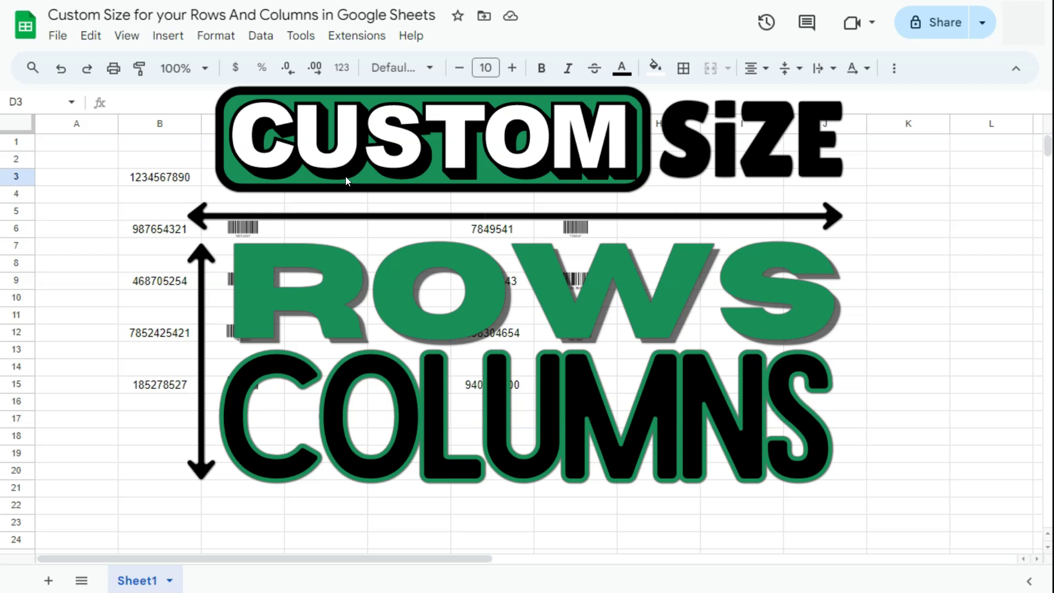
Select row 3, then add rows 6, 9, 12 and 15 to the row selection
{"action": "left_click", "coordinate": [340, 181]}
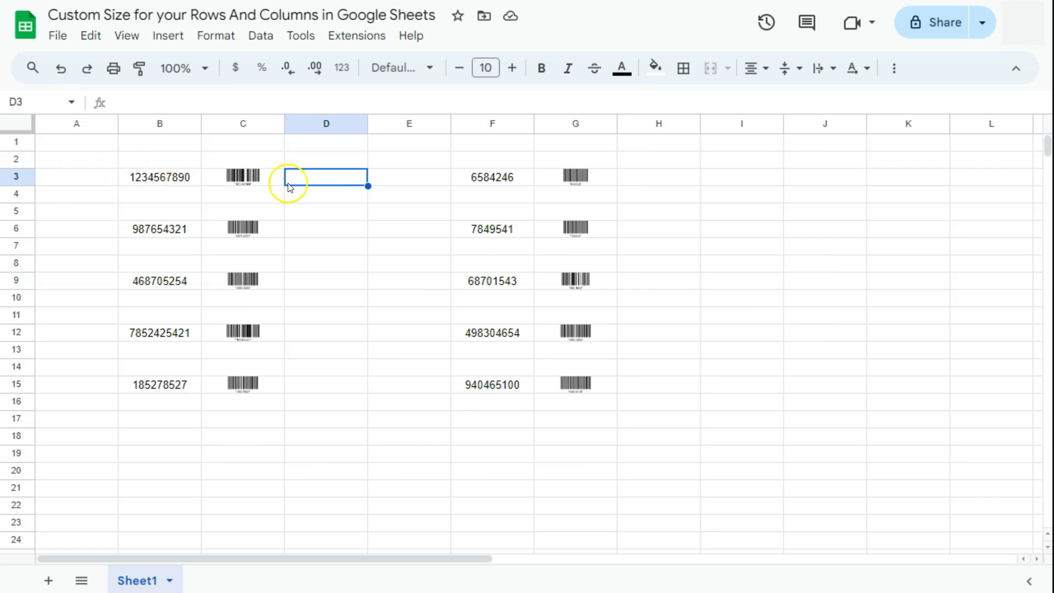
{"action": "left_click", "coordinate": [16, 178]}
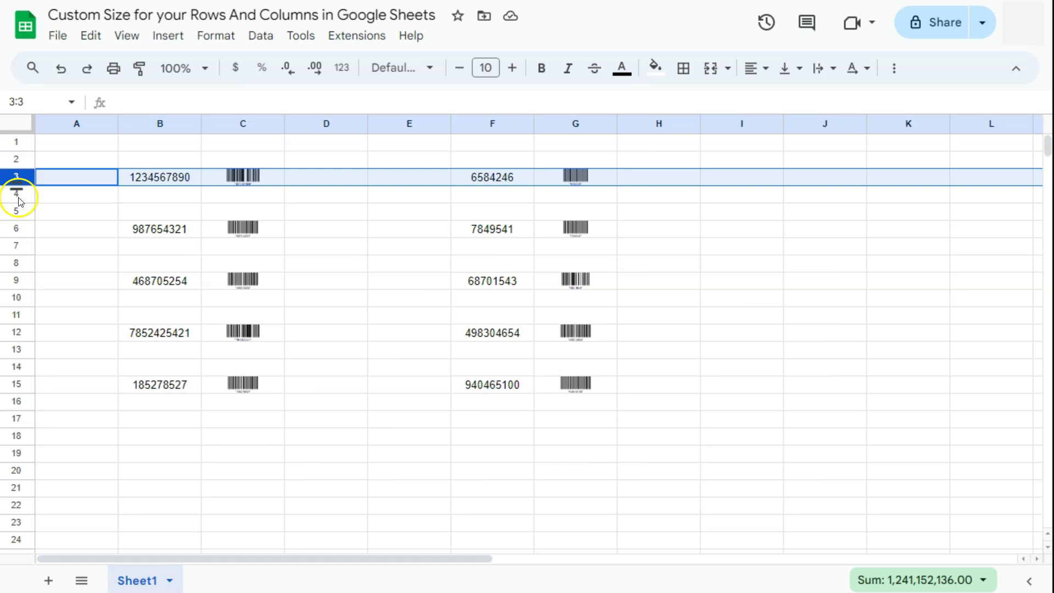
{"action": "left_click", "coordinate": [16, 229], "text": "ctrl"}
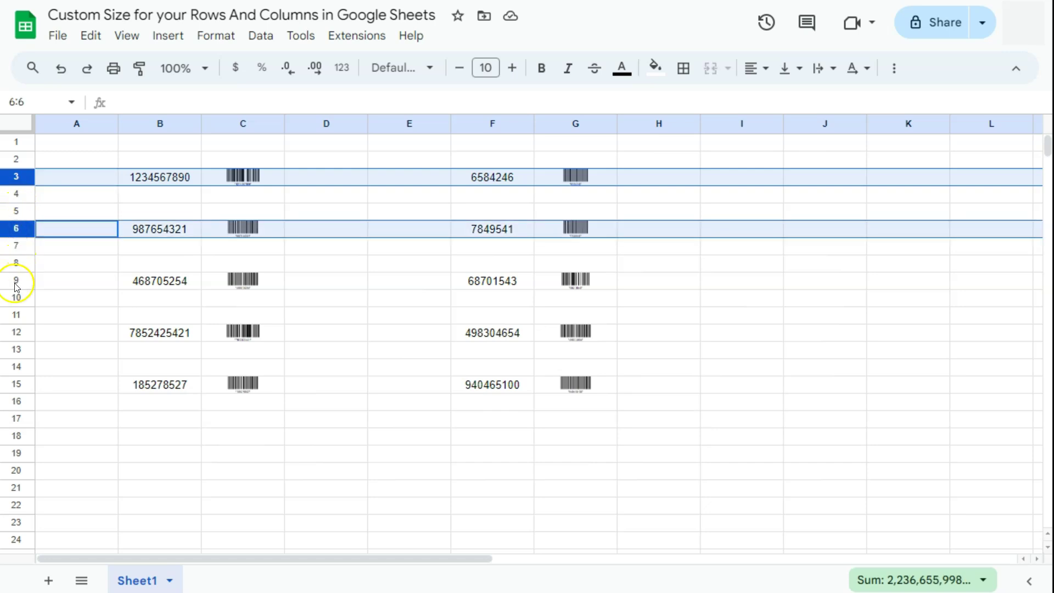
{"action": "left_click", "coordinate": [16, 280], "text": "ctrl"}
{"action": "left_click", "coordinate": [14, 332], "text": "ctrl"}
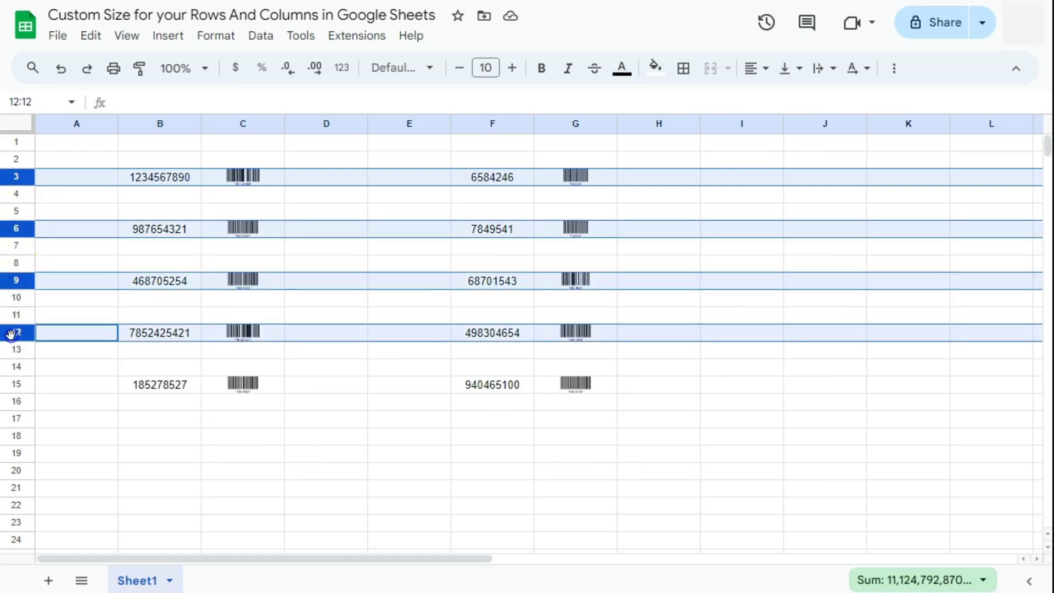
{"action": "left_click", "coordinate": [14, 385], "text": "ctrl"}
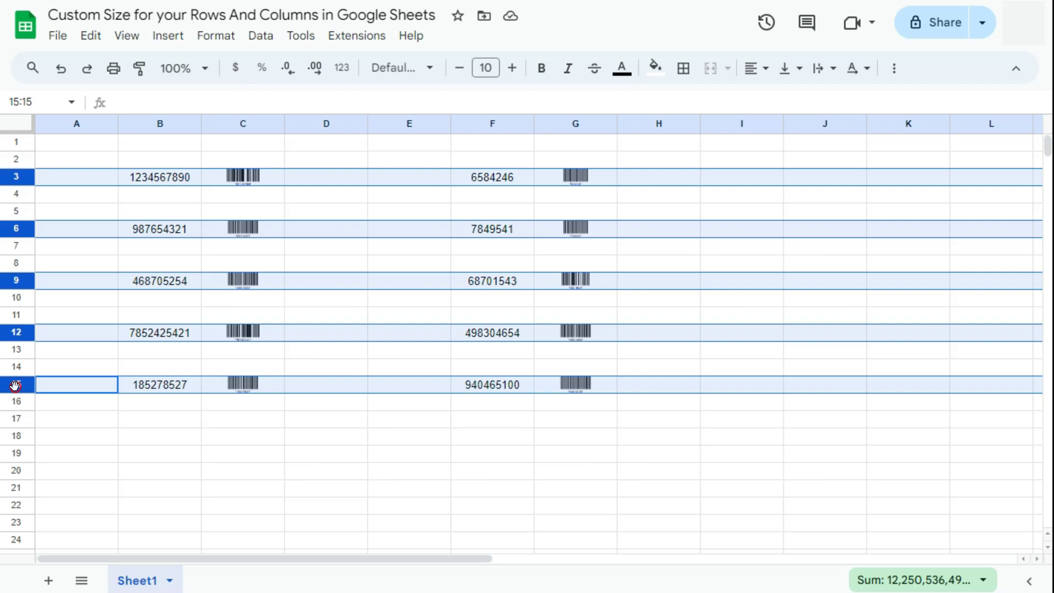
Resize the five selected rows to a height of 50 pixels
{"action": "right_click", "coordinate": [14, 386]}
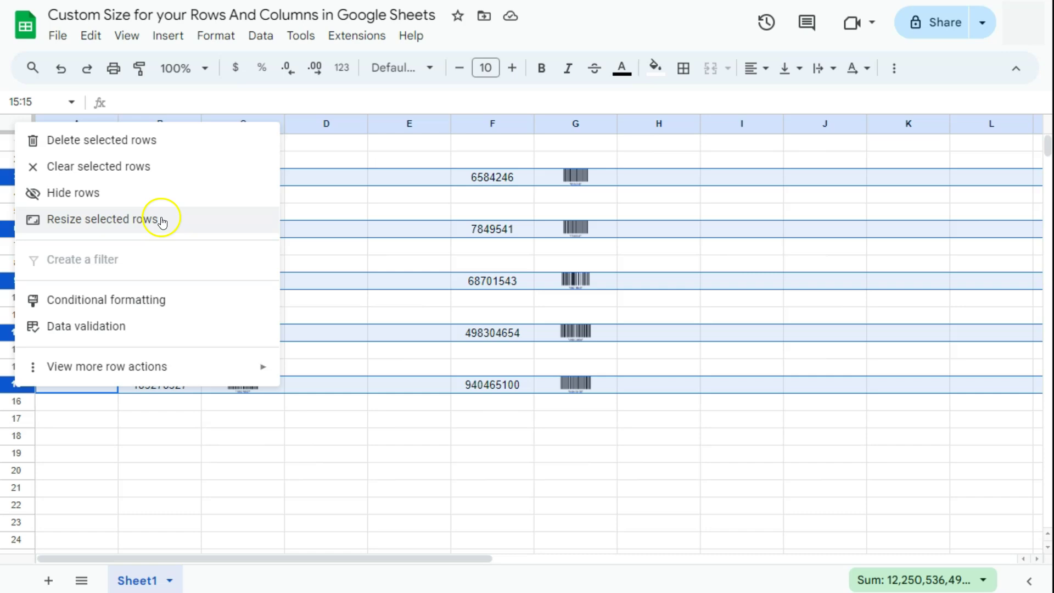
{"action": "left_click", "coordinate": [71, 219]}
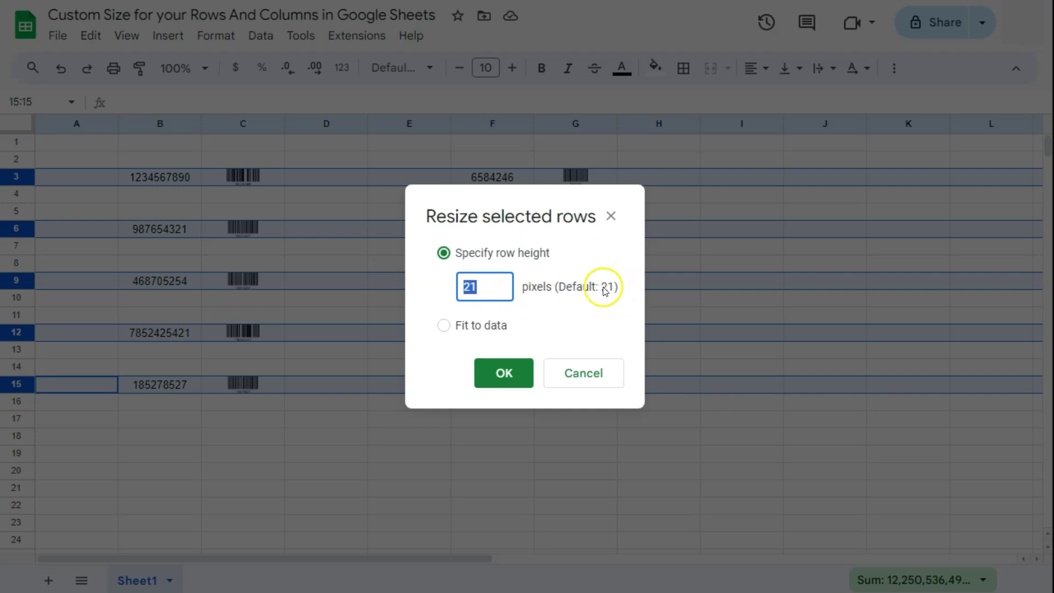
{"action": "left_click_drag", "start_coordinate": [478, 285], "coordinate": [462, 287]}
{"action": "type", "text": "50"}
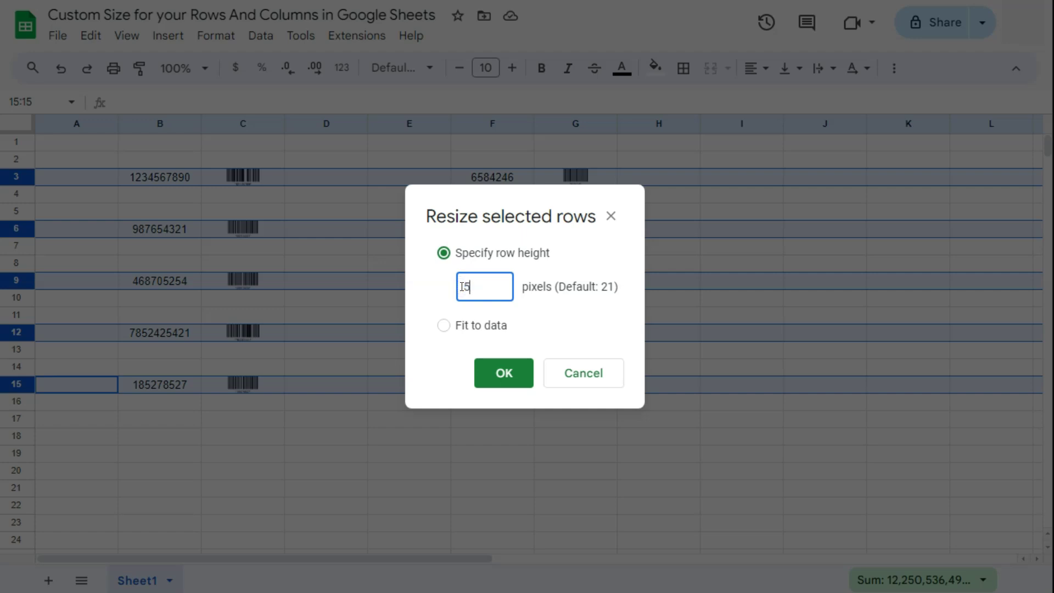
{"action": "left_click", "coordinate": [511, 366]}
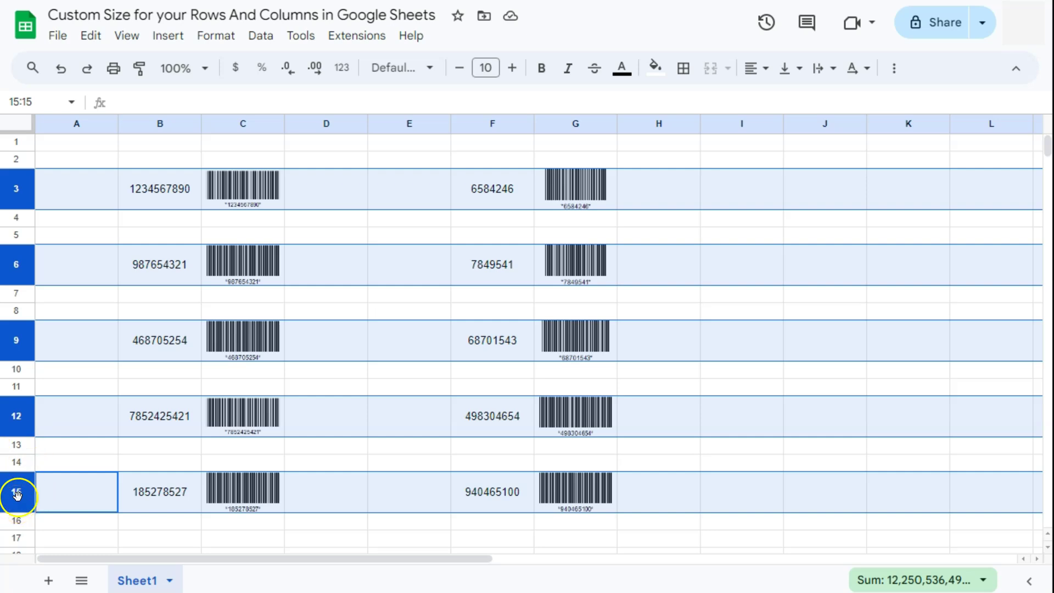
Reapply a 50-pixel height to rows 3, 6, 9, 12 and 15, then check the result
{"action": "right_click", "coordinate": [17, 495]}
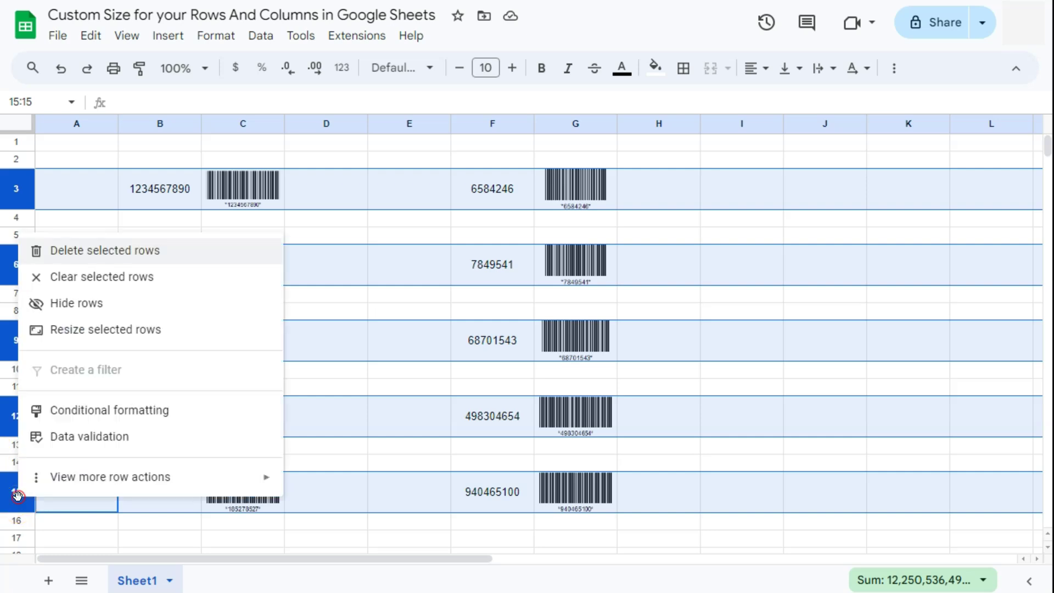
{"action": "left_click", "coordinate": [91, 330]}
{"action": "type", "text": "50"}
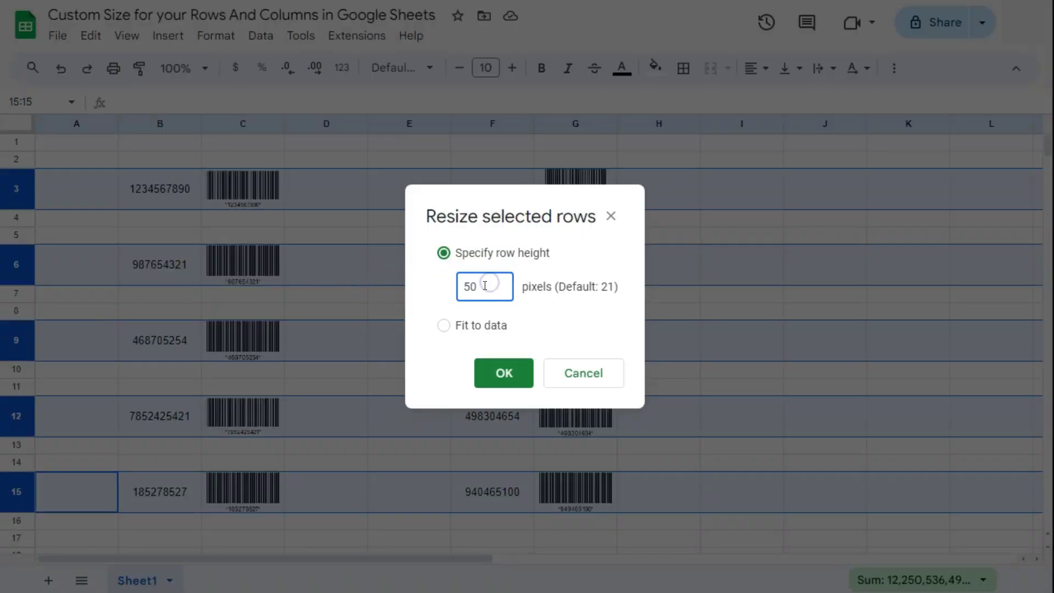
{"action": "left_click_drag", "start_coordinate": [485, 285], "coordinate": [461, 285]}
{"action": "key", "text": "Return"}
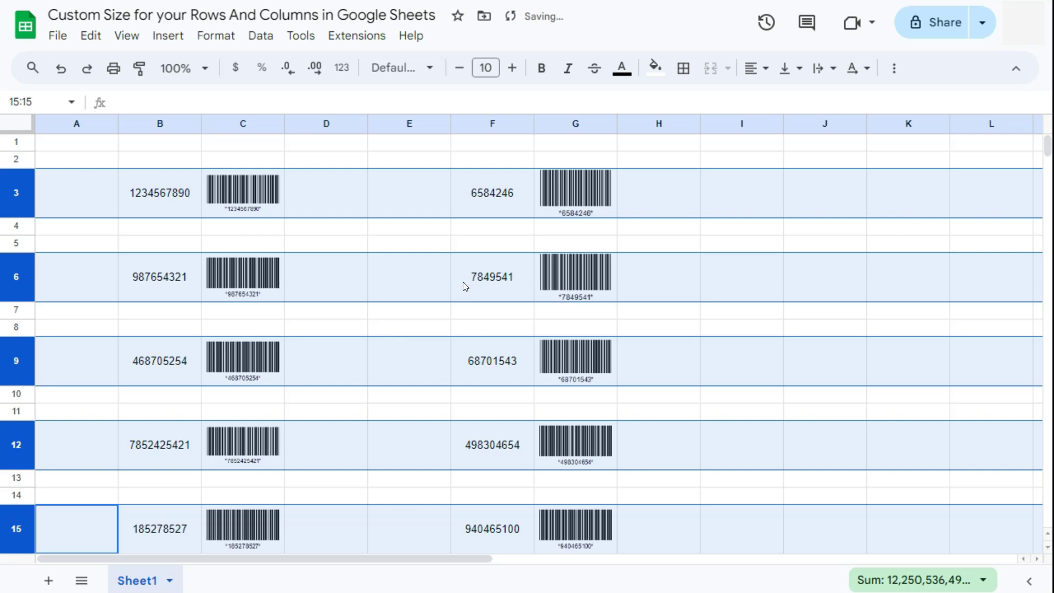
{"action": "scroll", "coordinate": [471, 275], "scroll_direction": "down", "scroll_amount": 2}
{"action": "scroll", "coordinate": [473, 273], "scroll_direction": "up", "scroll_amount": 2}
Select column B, then add columns C, F and G to the selection
{"action": "left_click", "coordinate": [161, 124]}
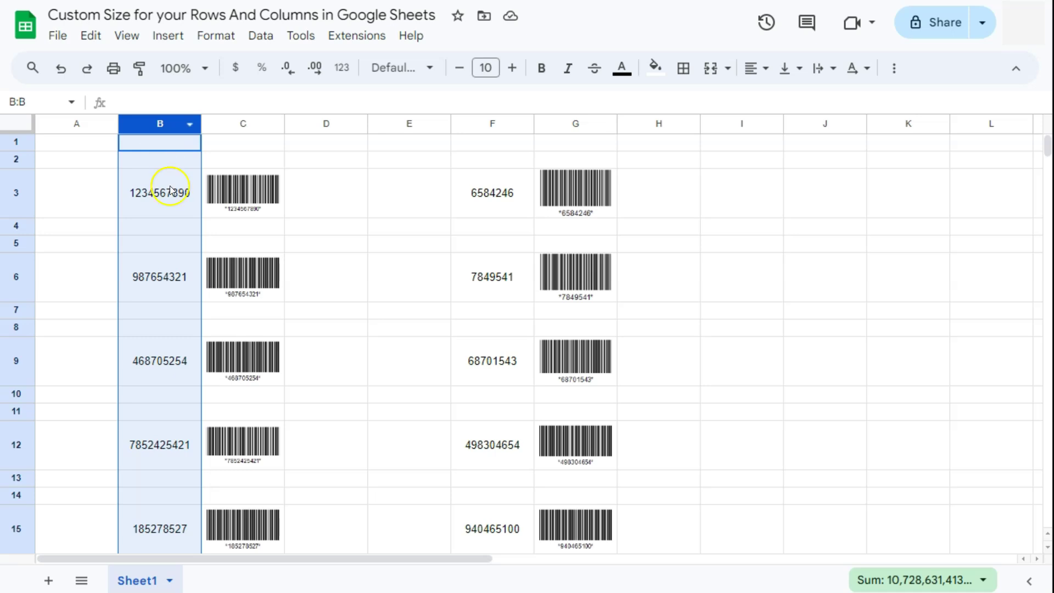
{"action": "left_click", "coordinate": [236, 124], "text": "ctrl"}
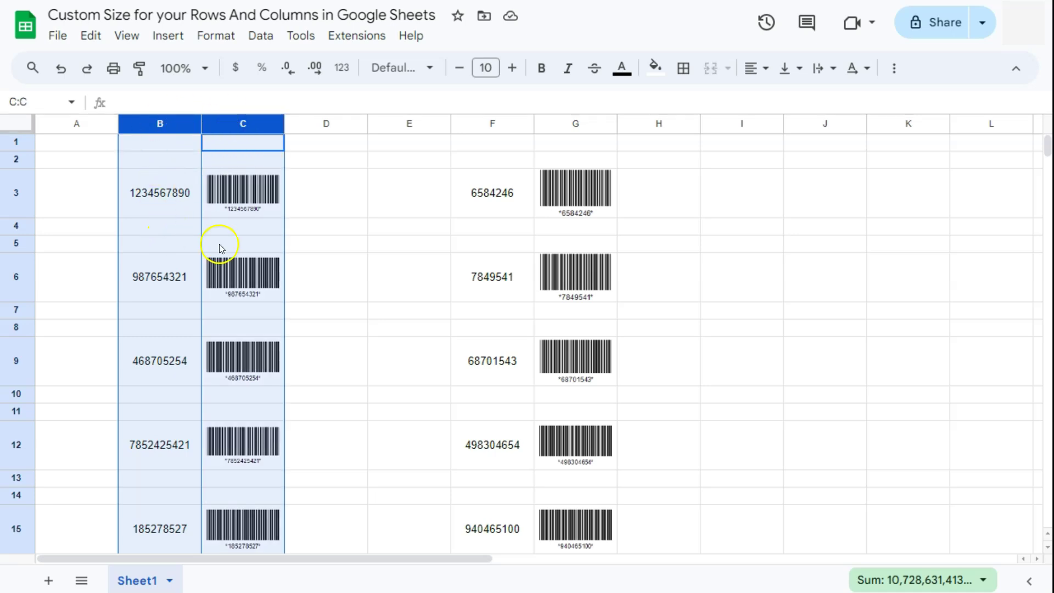
{"action": "left_click", "coordinate": [501, 122], "text": "ctrl"}
{"action": "left_click", "coordinate": [586, 124], "text": "ctrl"}
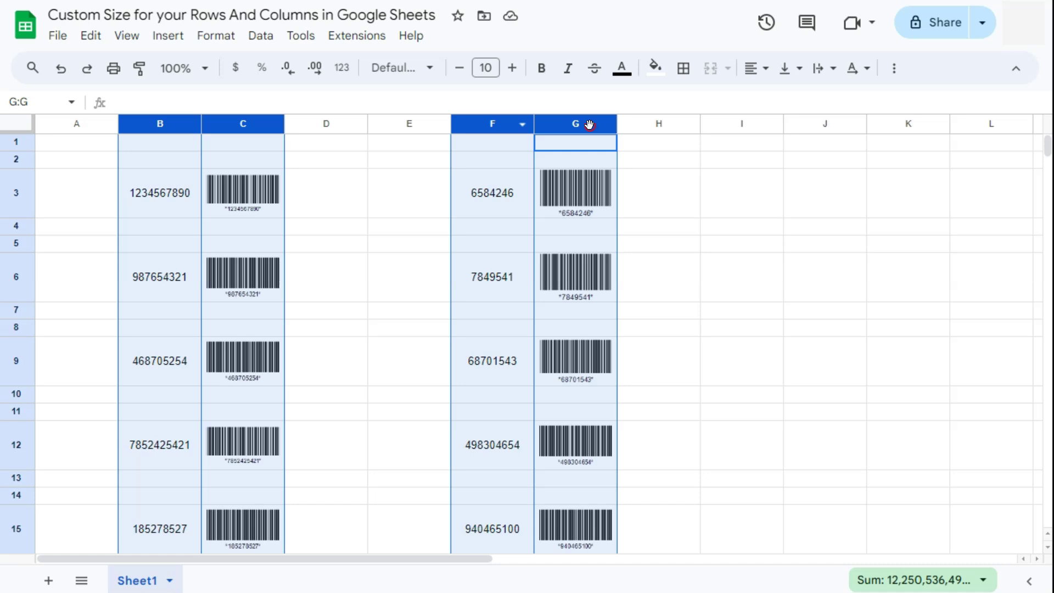
Change the selected columns' width from 100 to 200 pixels, then deselect them
{"action": "right_click", "coordinate": [589, 124]}
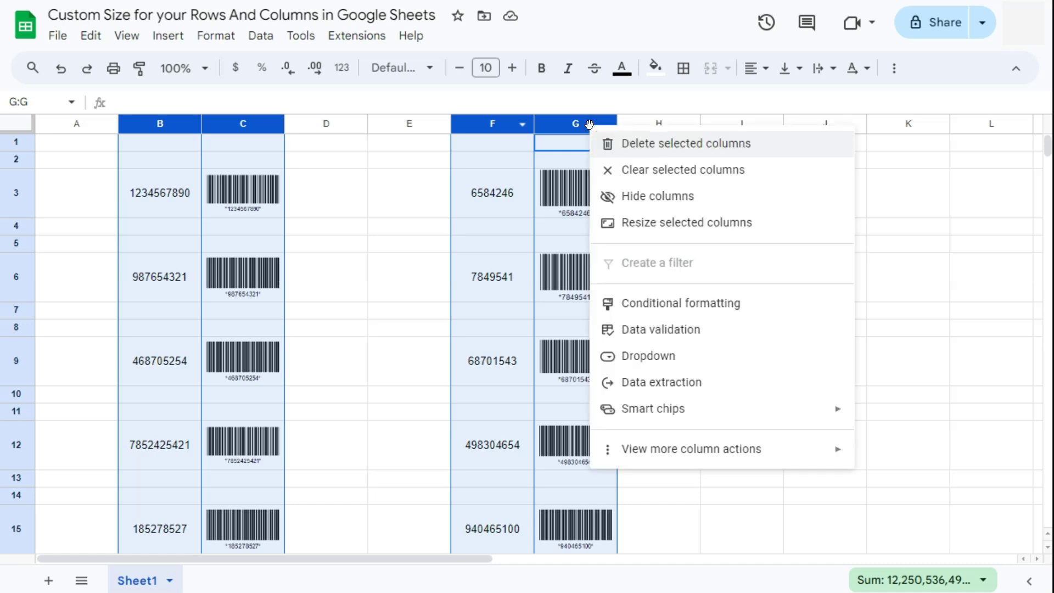
{"action": "left_click", "coordinate": [629, 226]}
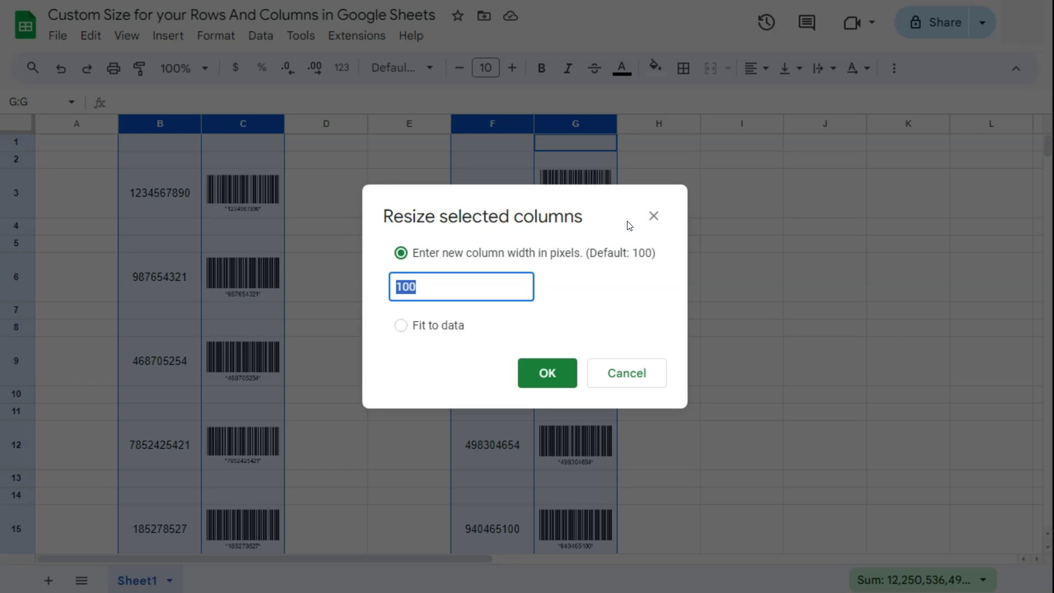
{"action": "left_click", "coordinate": [424, 287]}
{"action": "left_click_drag", "start_coordinate": [423, 286], "coordinate": [384, 290]}
{"action": "type", "text": "200"}
{"action": "left_click", "coordinate": [546, 373]}
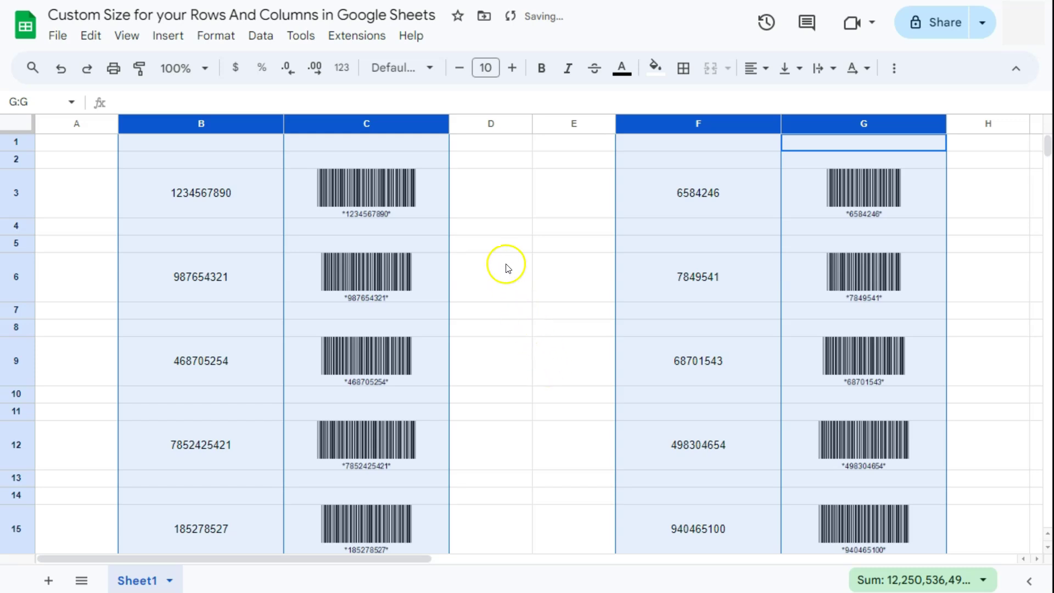
{"action": "left_click", "coordinate": [506, 265]}
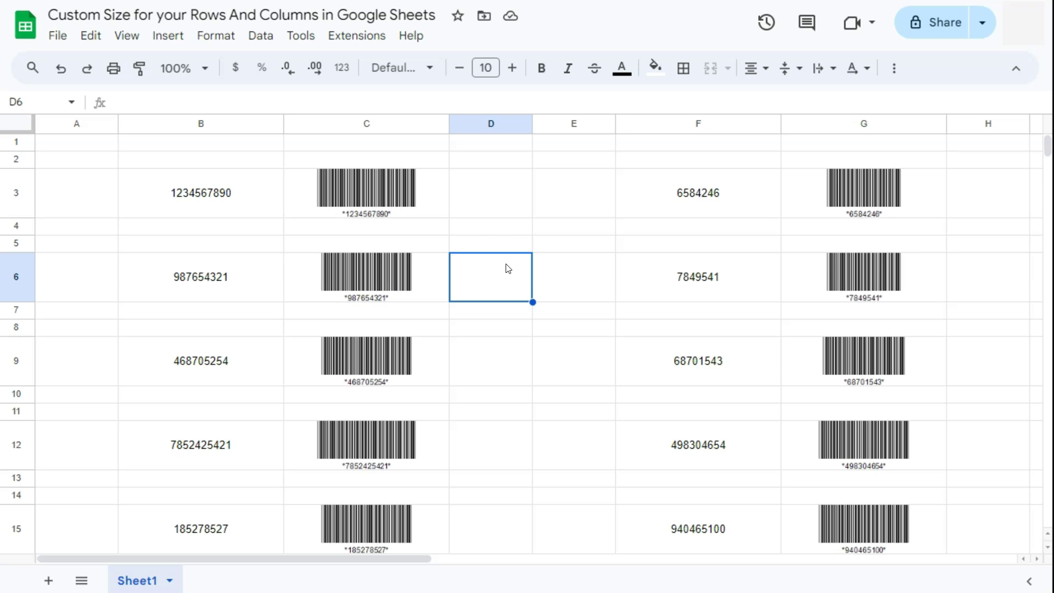
Set the sheet's zoom level to 75%
{"action": "left_click", "coordinate": [503, 251]}
{"action": "left_click", "coordinate": [201, 68]}
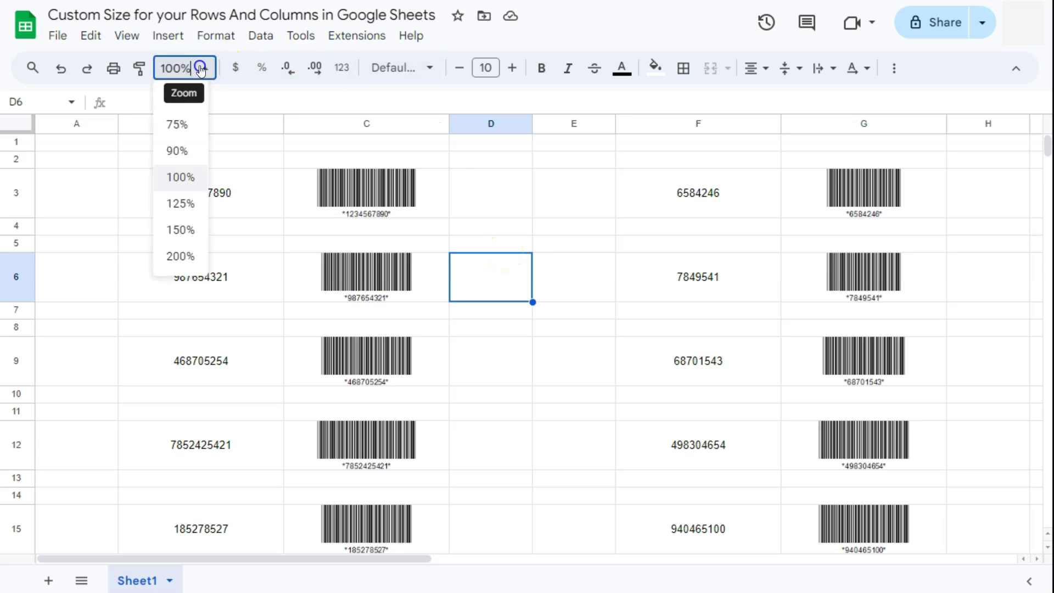
{"action": "left_click", "coordinate": [190, 127]}
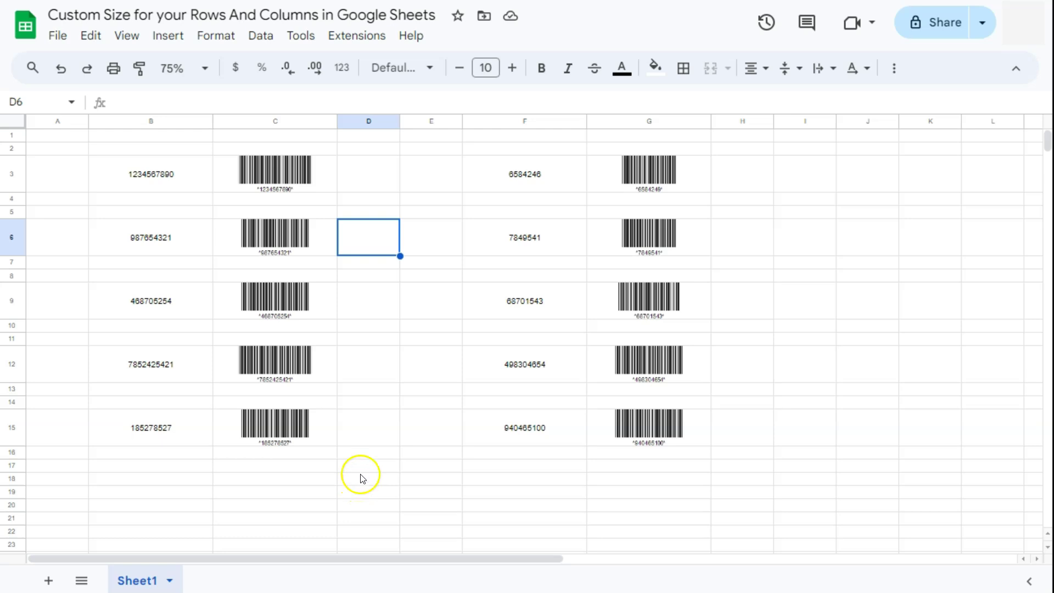
{"action": "left_click", "coordinate": [275, 125]}
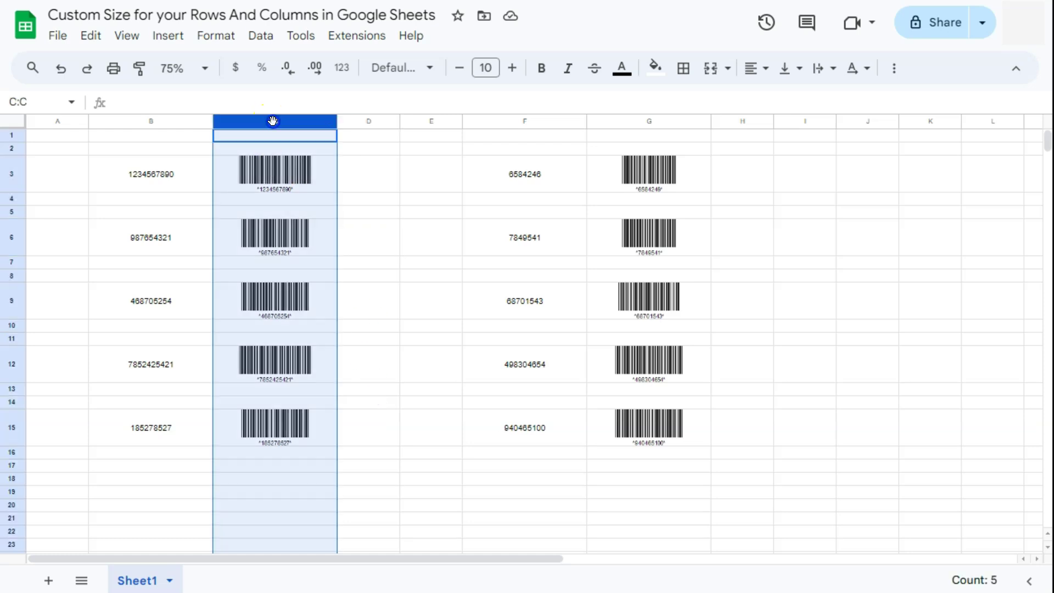
{"action": "right_click", "coordinate": [275, 125]}
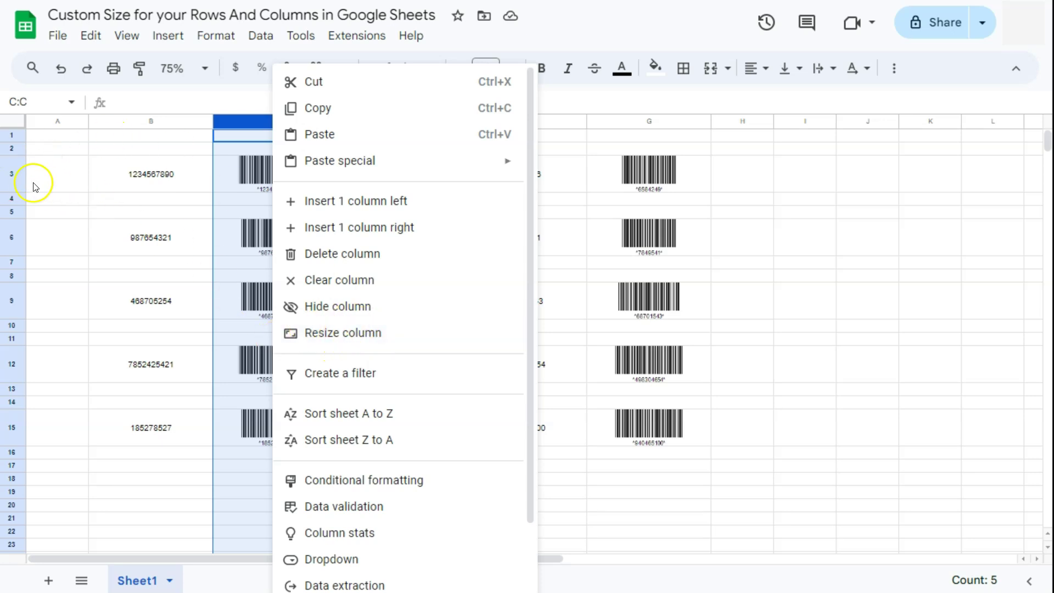
{"action": "left_click", "coordinate": [8, 174]}
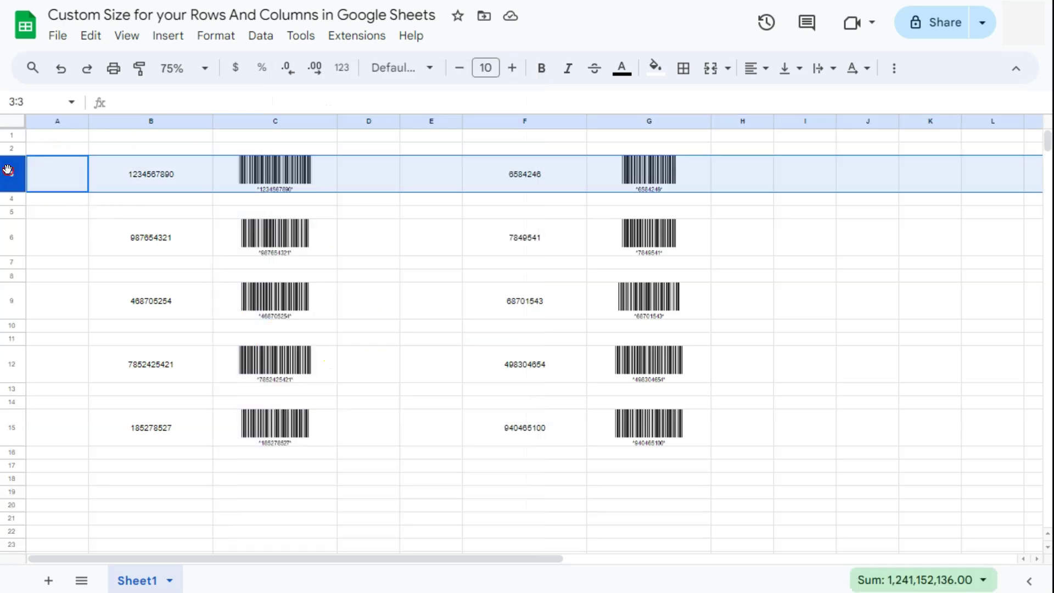
{"action": "right_click", "coordinate": [8, 170]}
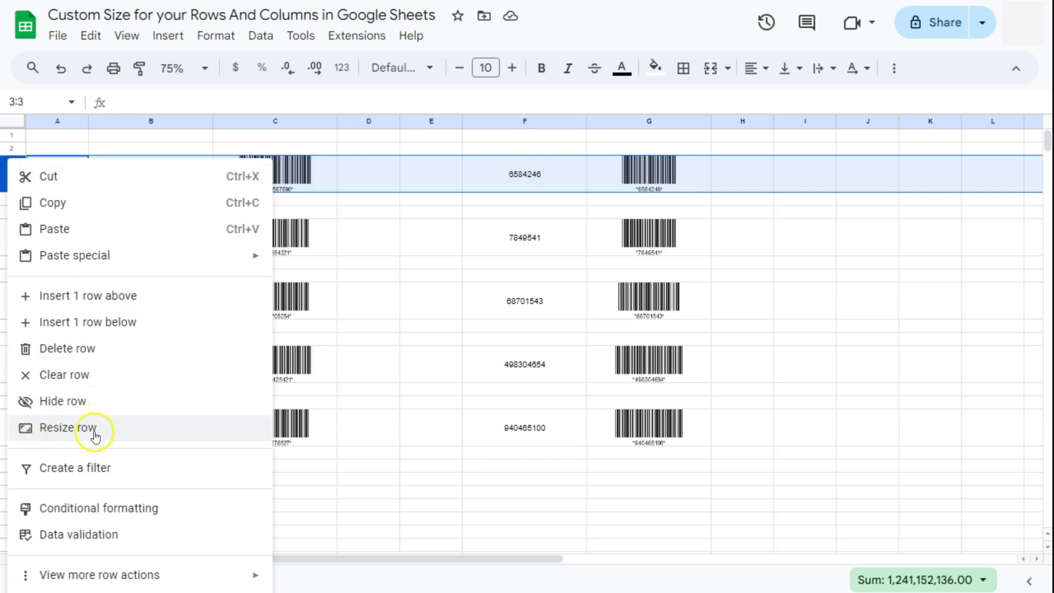
{"action": "left_click", "coordinate": [741, 185]}
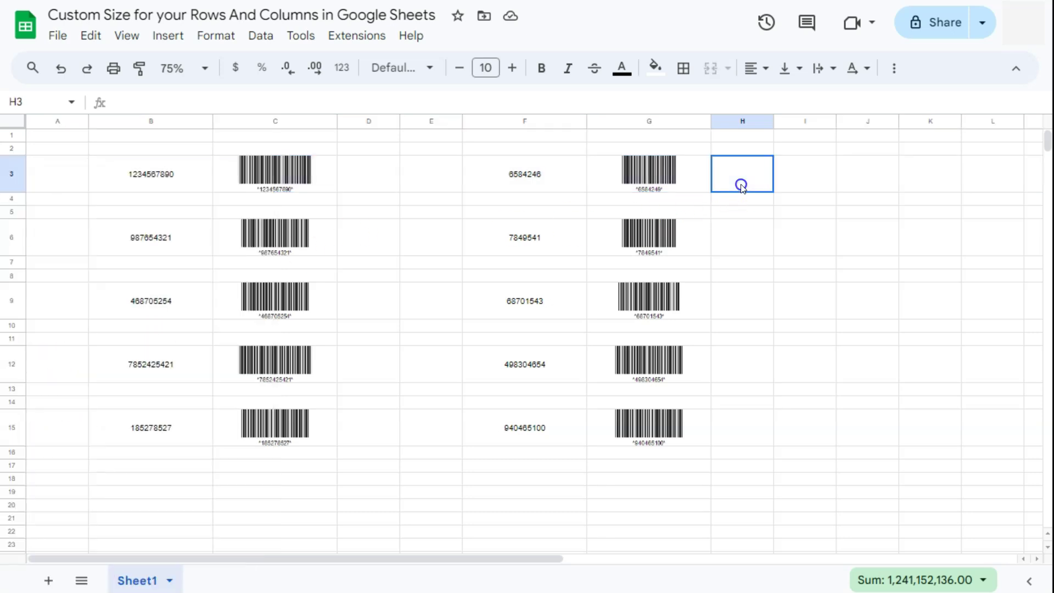